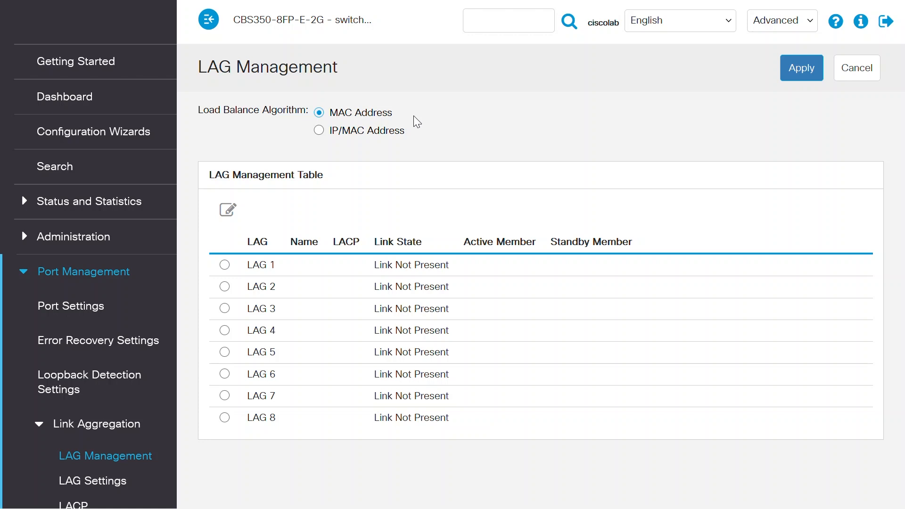
- Keep MAC Address as the load balance algorithm, and name LAG 1 DynamicLAG with LACP enabled
{"action": "left_click", "coordinate": [319, 132]}
{"action": "left_click", "coordinate": [318, 112]}
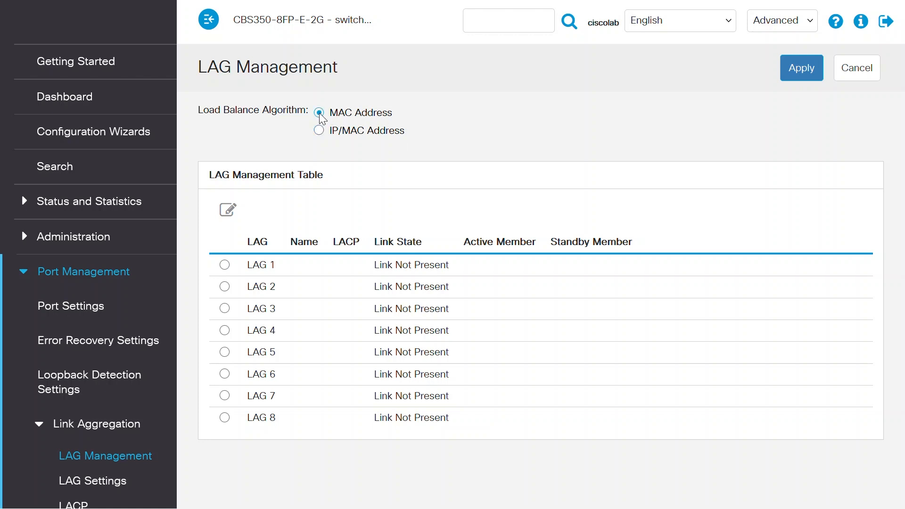
{"action": "left_click", "coordinate": [225, 265]}
{"action": "left_click", "coordinate": [227, 210]}
{"action": "left_click", "coordinate": [276, 151]}
{"action": "type", "text": "Dynami"}
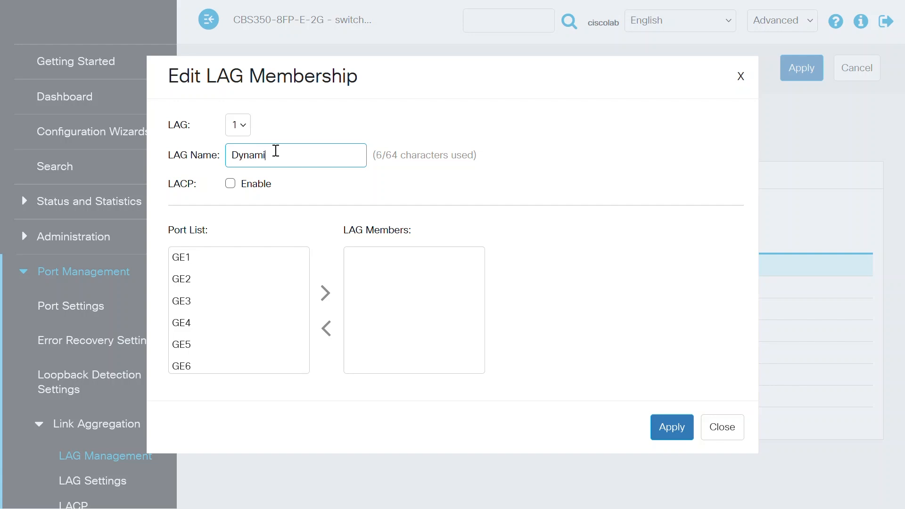
{"action": "type", "text": "cLAG"}
{"action": "left_click", "coordinate": [231, 185]}
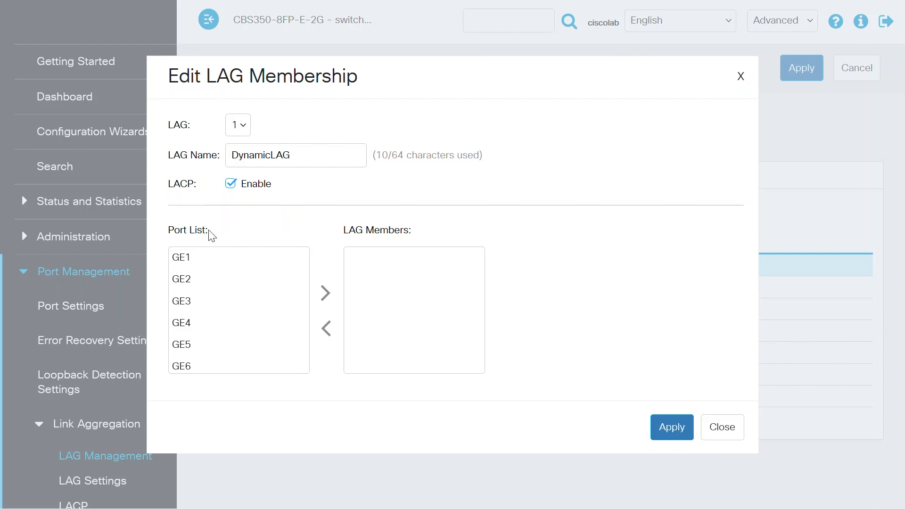
- Add ports GE1 and GE2 as members of DynamicLAG, apply the membership and close the dialog
{"action": "left_click", "coordinate": [194, 262]}
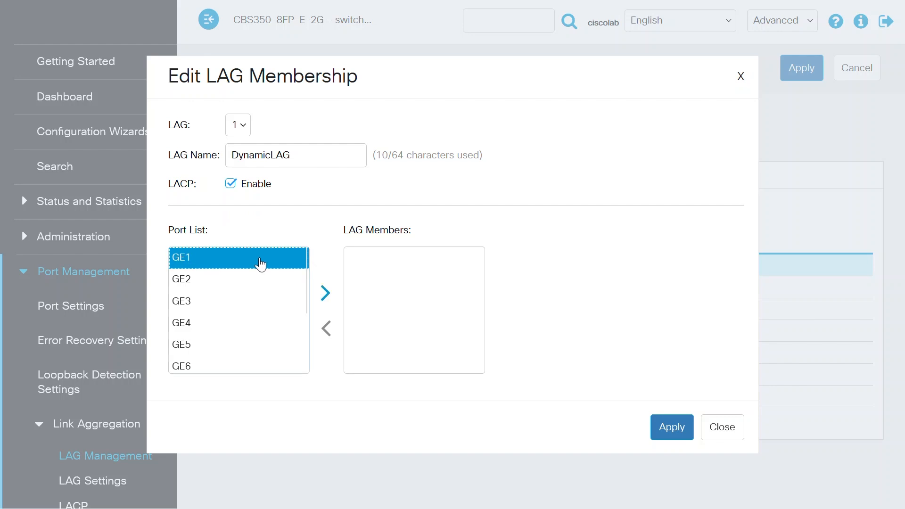
{"action": "left_click", "coordinate": [326, 295]}
{"action": "left_click", "coordinate": [198, 261]}
{"action": "left_click", "coordinate": [325, 293]}
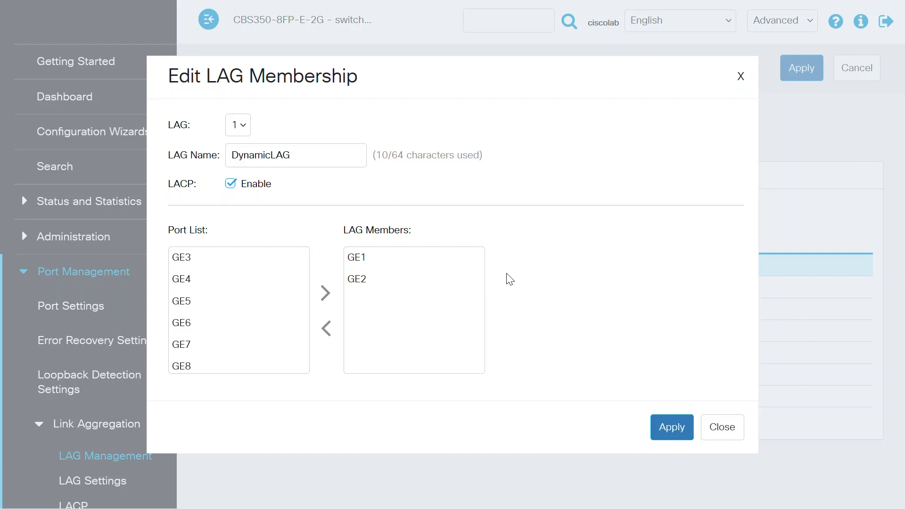
{"action": "left_click", "coordinate": [675, 427]}
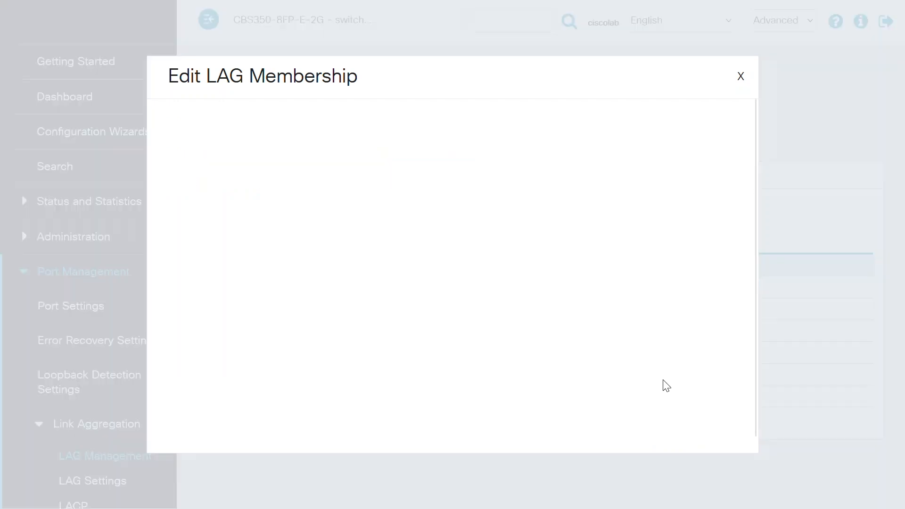
{"action": "left_click", "coordinate": [723, 428]}
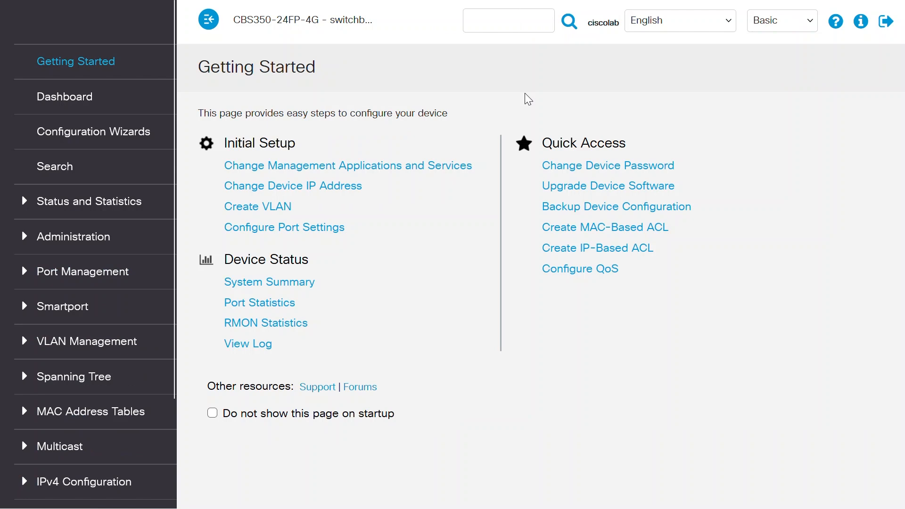
- Open the LAG Management page for link aggregation on the CBS350-24FP-4G switch
{"action": "left_click", "coordinate": [103, 272]}
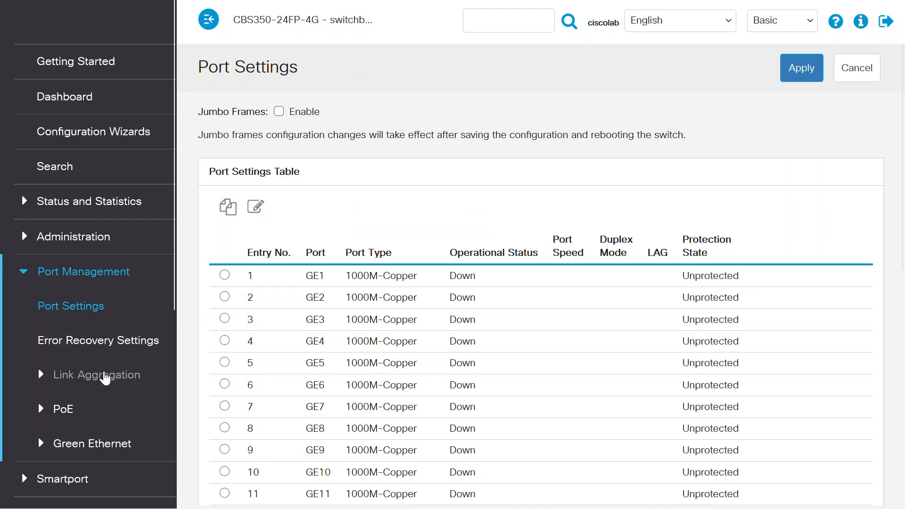
{"action": "left_click", "coordinate": [104, 378]}
{"action": "left_click", "coordinate": [110, 408]}
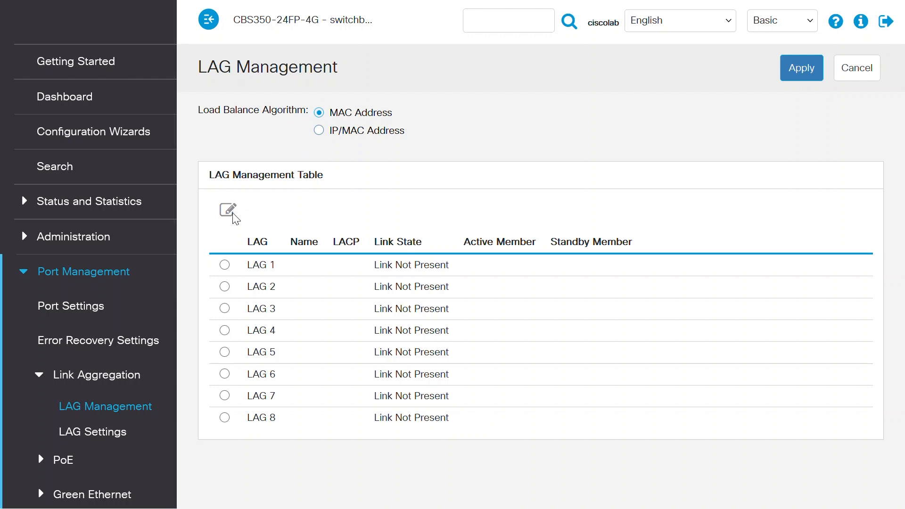
- Edit LAG 1 on the CBS350-24FP-4G switch, naming it DnamicLAG and enabling LACP
{"action": "left_click", "coordinate": [225, 265]}
{"action": "left_click", "coordinate": [228, 210]}
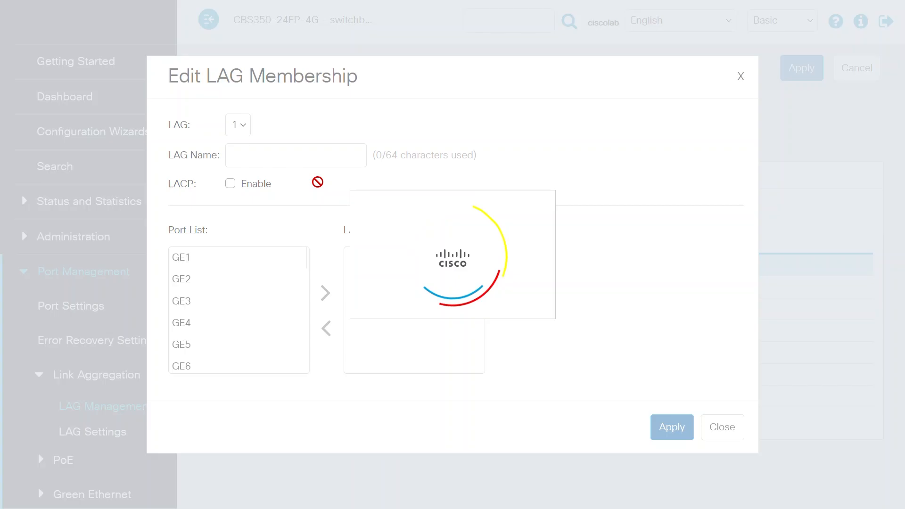
{"action": "left_click", "coordinate": [307, 145]}
{"action": "type", "text": "DnamicLAG"}
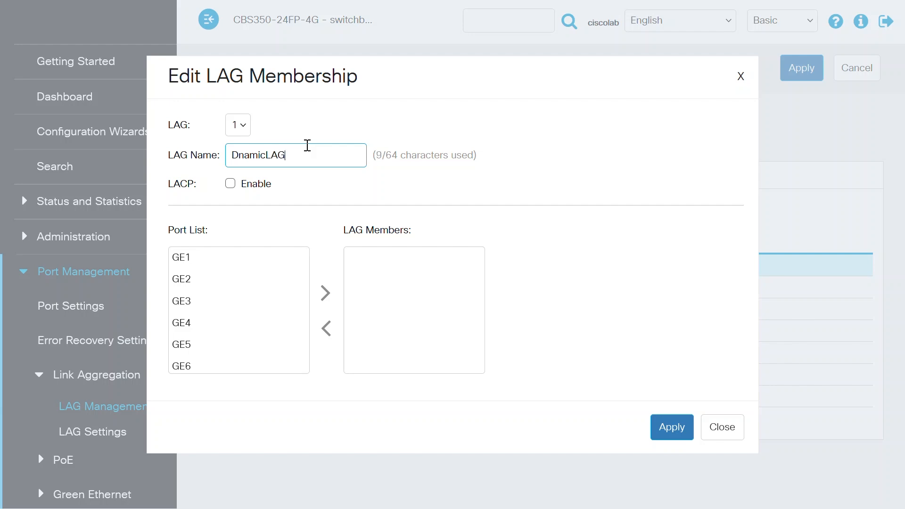
{"action": "left_click", "coordinate": [230, 183]}
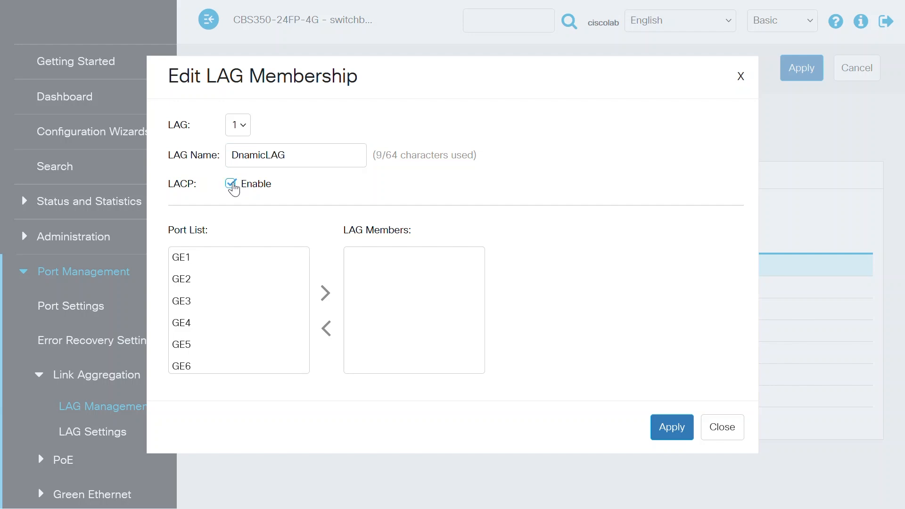
- Add ports GE1 and GE2 as members of DnamicLAG, apply the membership and close the dialog
{"action": "left_click", "coordinate": [188, 258]}
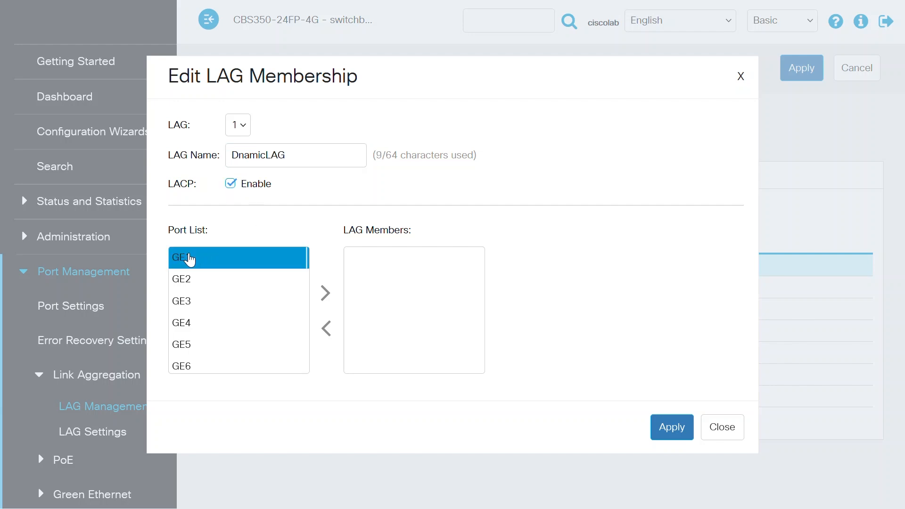
{"action": "left_click", "coordinate": [325, 293]}
{"action": "left_click", "coordinate": [202, 258]}
{"action": "left_click", "coordinate": [327, 295]}
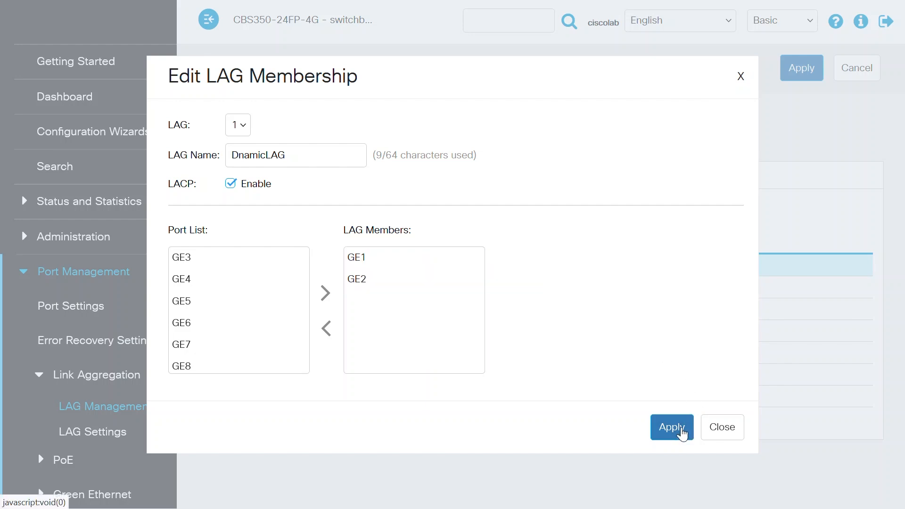
{"action": "left_click", "coordinate": [678, 427]}
{"action": "left_click", "coordinate": [729, 427]}
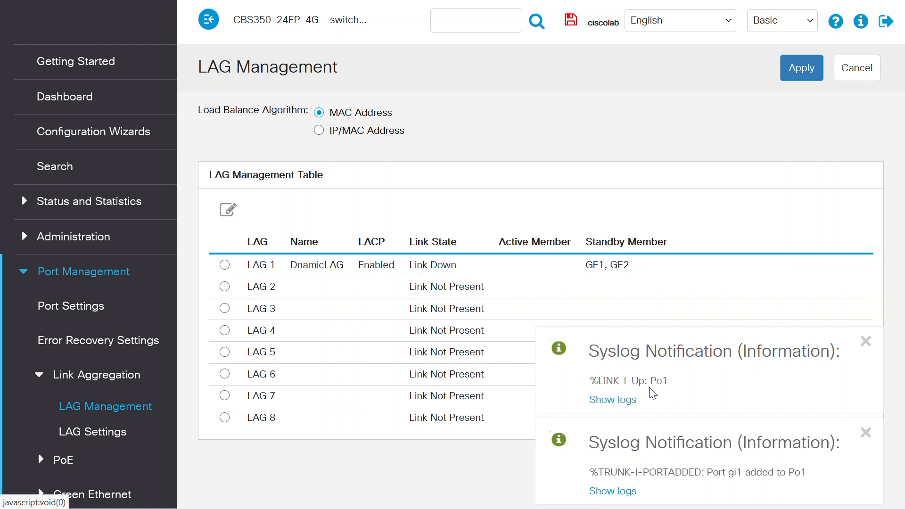
- Refresh the LAG Management page on both switches to check LAG 1's link state, dismissing the syslog notifications
{"action": "left_click", "coordinate": [131, 406]}
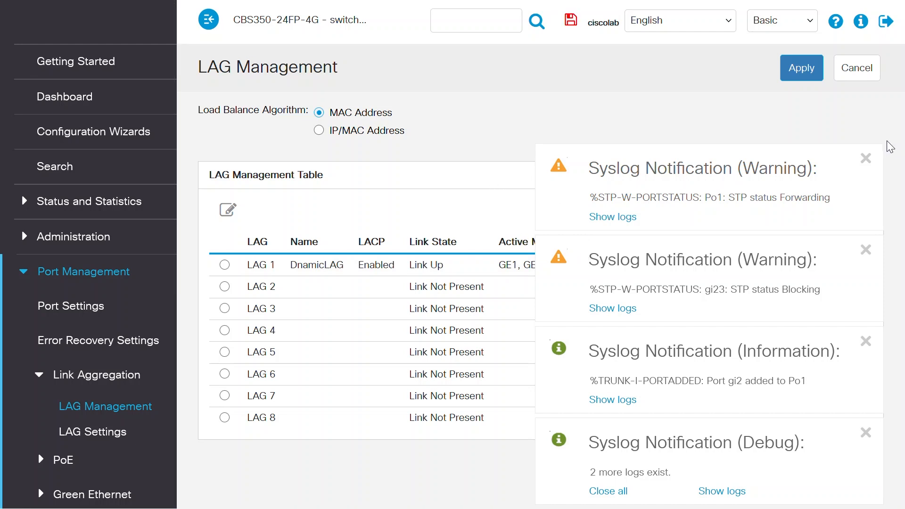
{"action": "left_click", "coordinate": [866, 159]}
{"action": "left_click", "coordinate": [866, 250]}
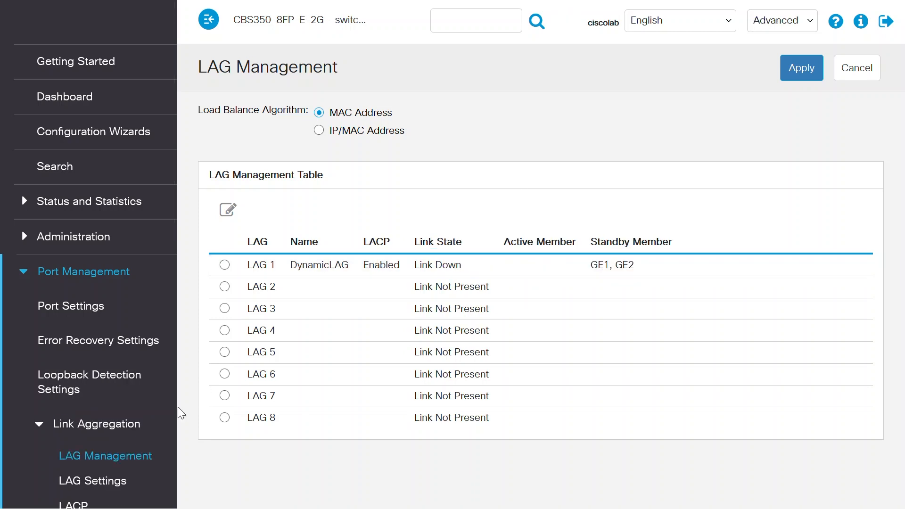
{"action": "left_click", "coordinate": [135, 456]}
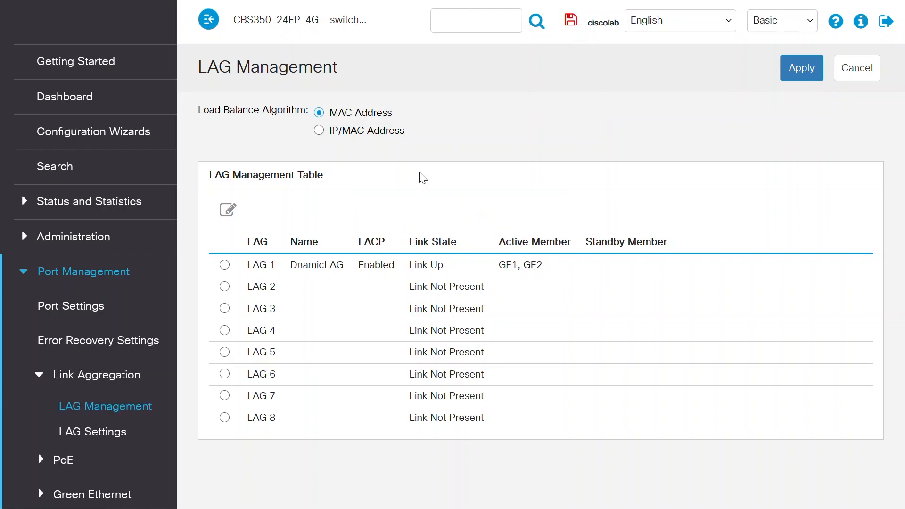
- Save the configuration of the CBS350-24FP-4G switch
{"action": "left_click", "coordinate": [571, 21]}
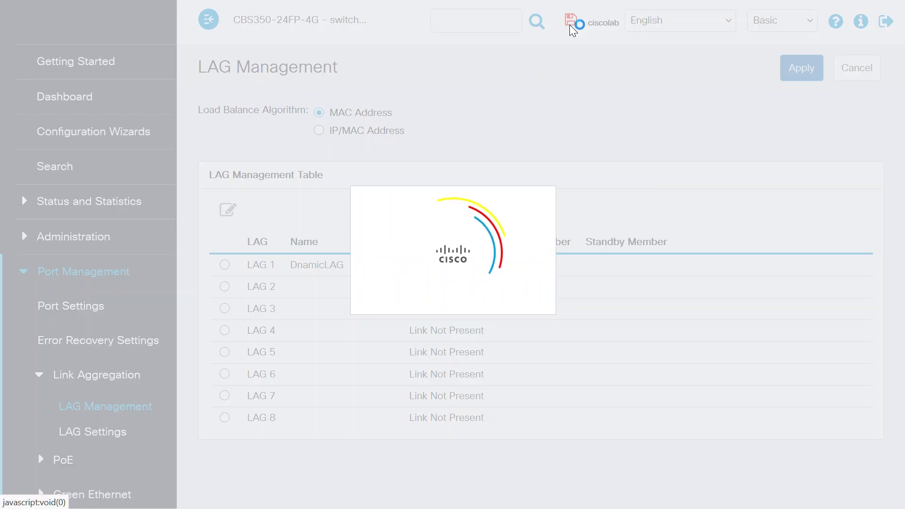